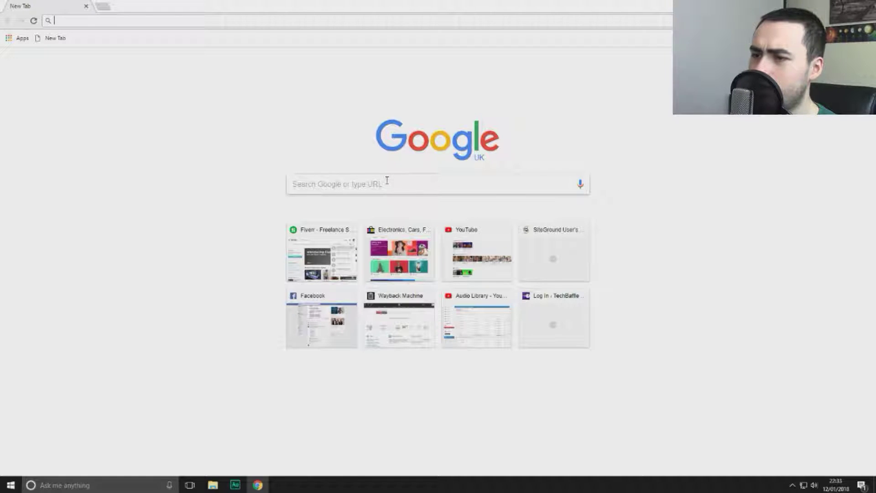
- Search for 'momentum chrome extension' and go to its Chrome Web Store page
{"action": "left_click", "coordinate": [391, 179]}
{"action": "type", "text": "momentum"}
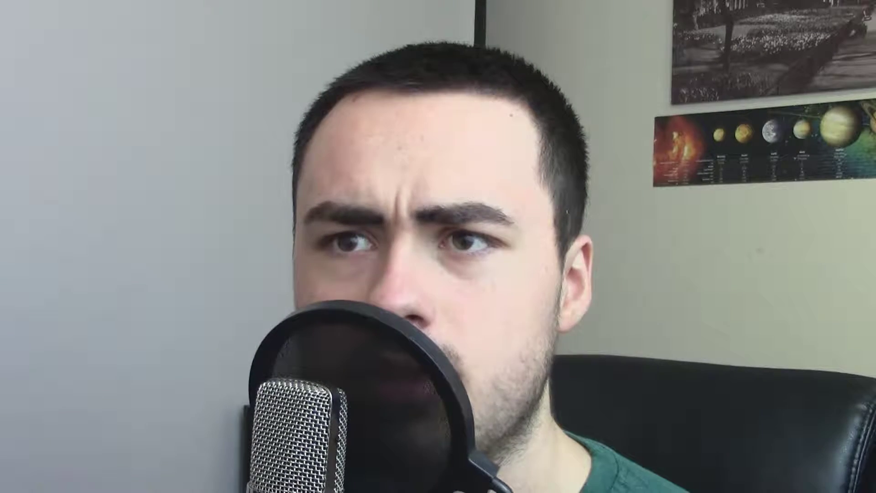
{"action": "key", "text": "Return"}
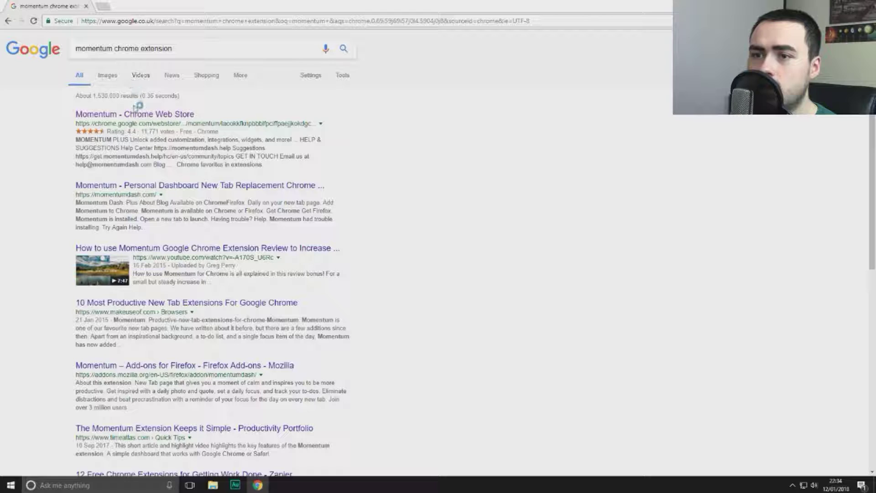
{"action": "left_click", "coordinate": [135, 113]}
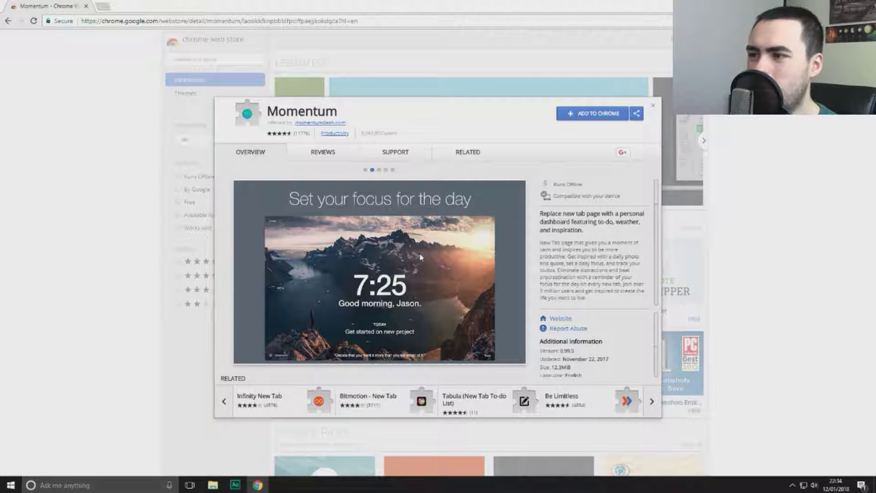
- Add the Momentum extension to Chrome and confirm the install
{"action": "left_click", "coordinate": [589, 113]}
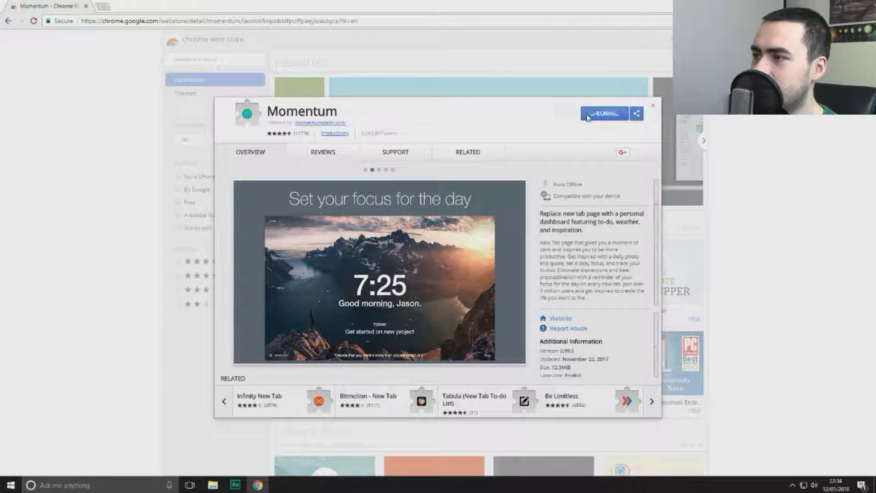
{"action": "left_click", "coordinate": [451, 135]}
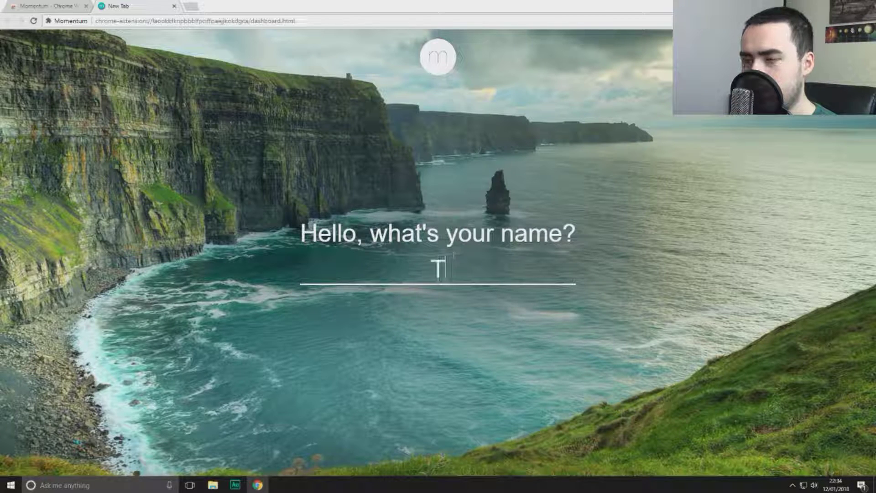
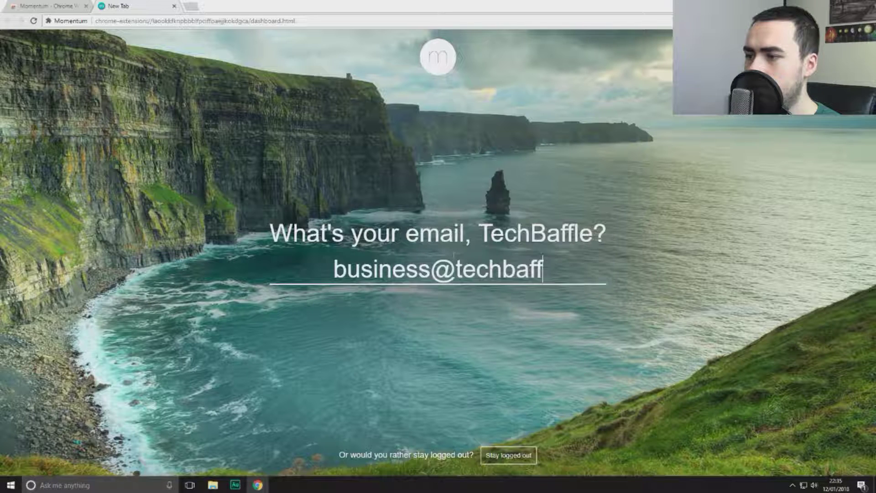
- Submit the email address and password to finish Momentum sign-up
{"action": "key", "text": "Return"}
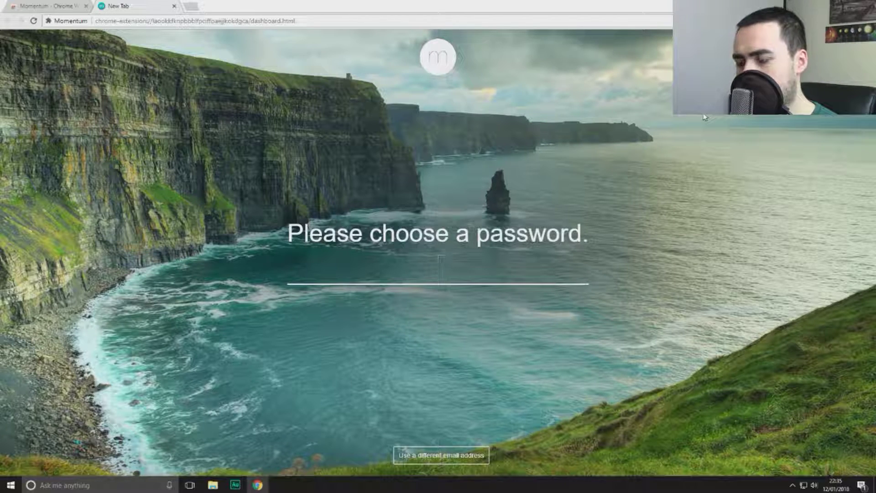
{"action": "type", "text": "***********"}
{"action": "key", "text": "Return"}
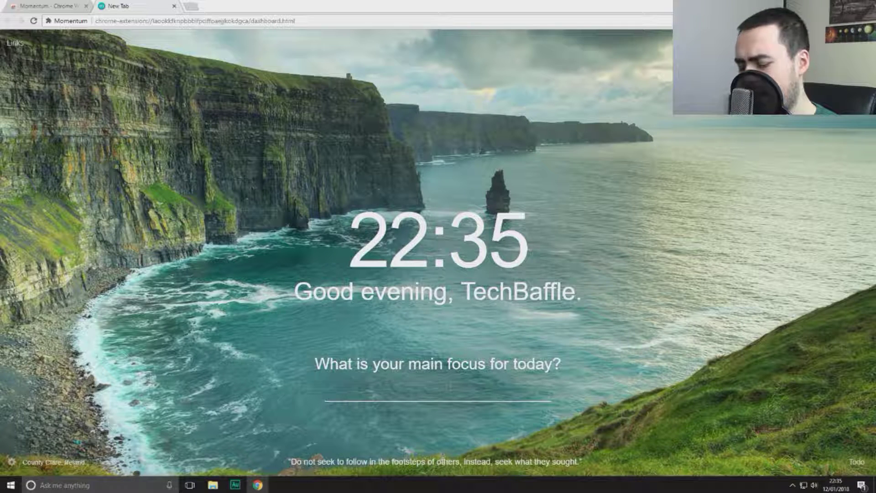
{"action": "type", "text": "I n"}
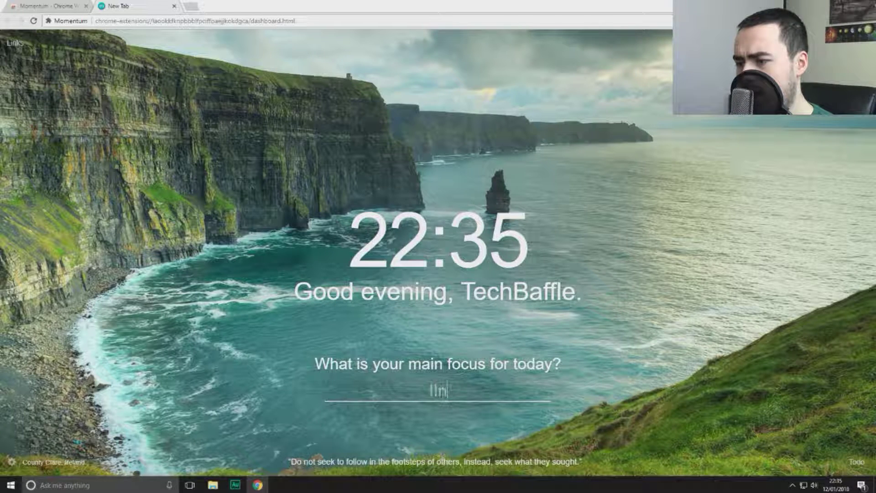
{"action": "type", "text": "eed to edit"}
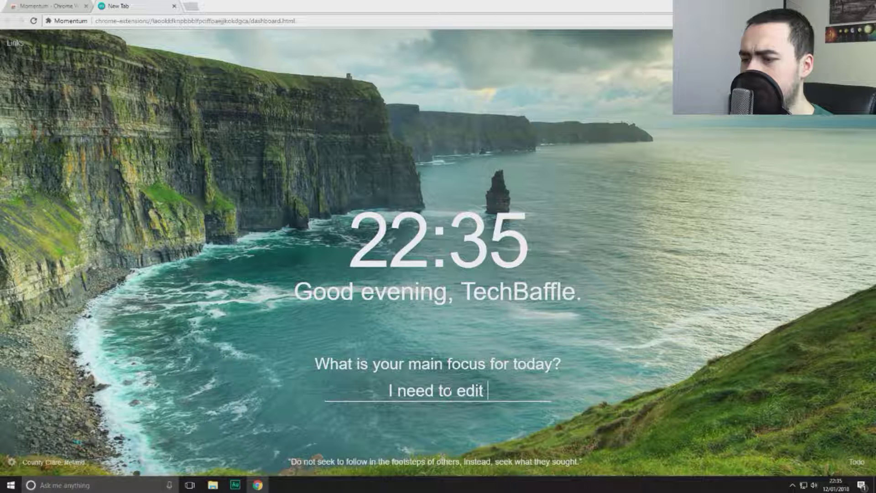
{"action": "type", "text": " this YouTube video"}
- Save 'I need to edit this YouTube video' as today's main focus
{"action": "key", "text": "Return"}
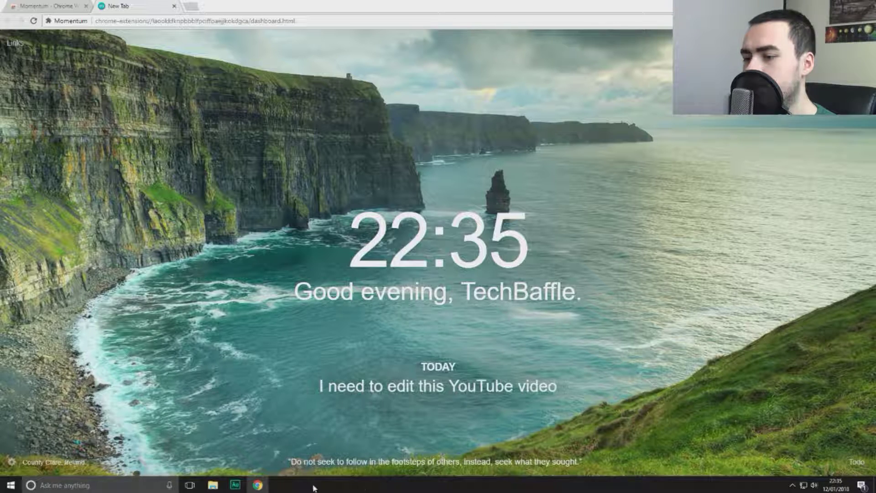
- Go to YouTube in a new tab and search for 'cats'
{"action": "left_click", "coordinate": [192, 8]}
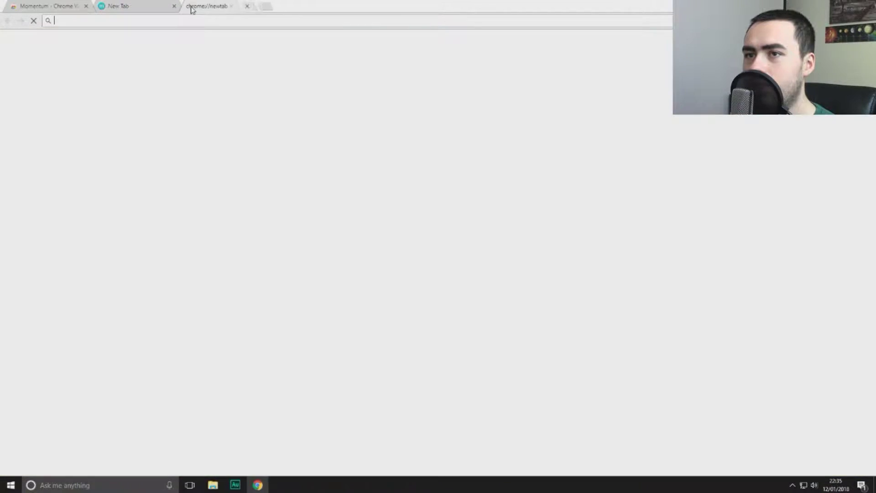
{"action": "type", "text": "you"}
{"action": "key", "text": "Return"}
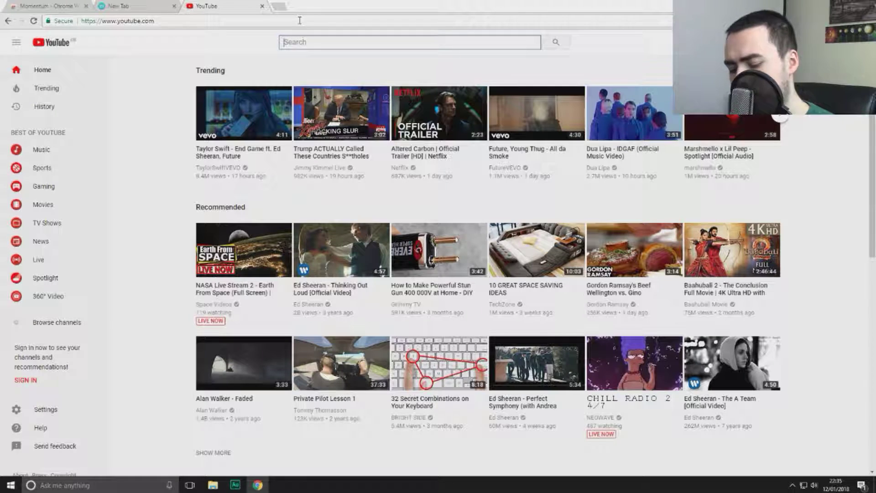
{"action": "type", "text": "xc"}
{"action": "key", "text": "BackSpace"}
{"action": "key", "text": "BackSpace"}
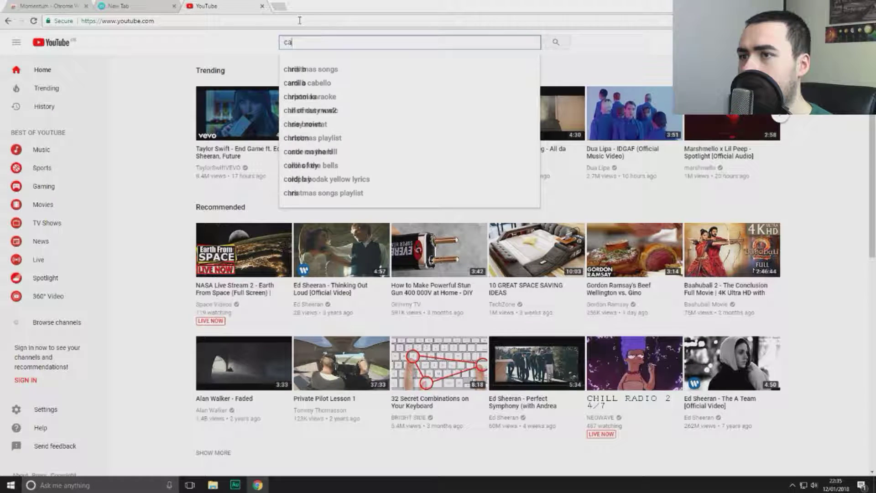
{"action": "type", "text": "cats"}
{"action": "key", "text": "Return"}
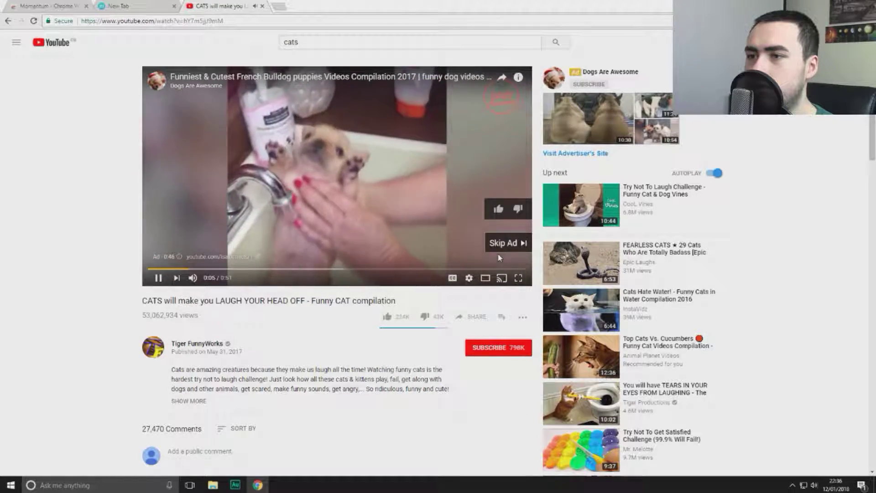
- Skip the ad on the cat video, then bring up Momentum in a new tab
{"action": "left_click", "coordinate": [507, 242]}
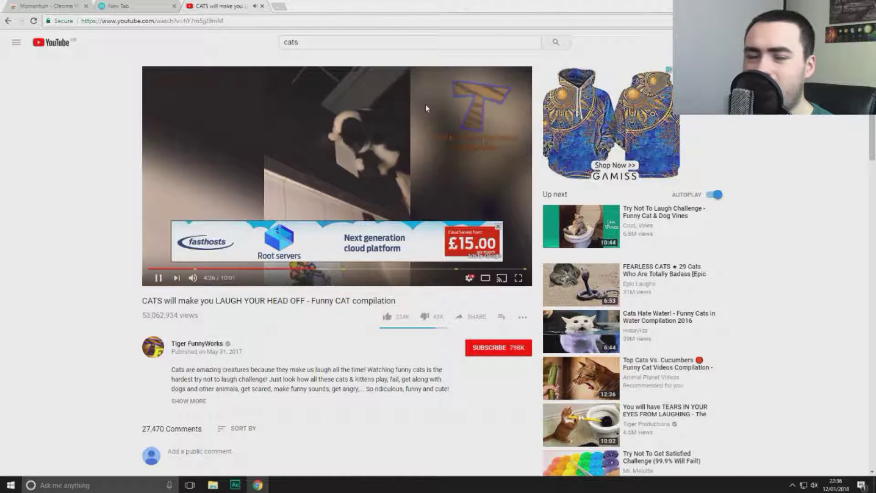
{"action": "left_click", "coordinate": [284, 10]}
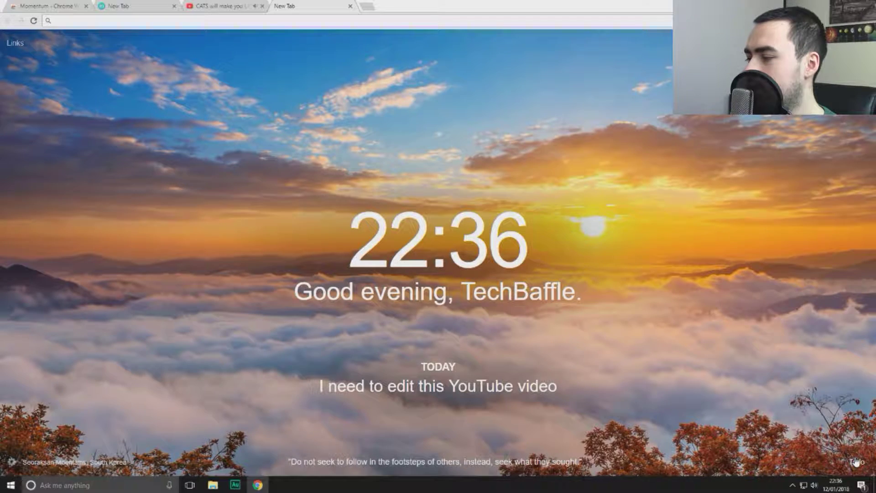
- Add 'Drink my cup of tea before it gets cold' to the Today to-do list
{"action": "left_click", "coordinate": [856, 462]}
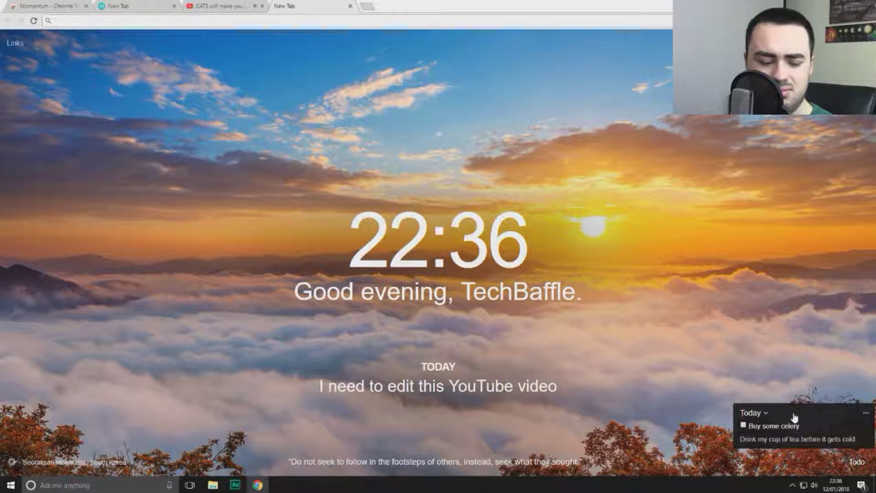
{"action": "key", "text": "Return"}
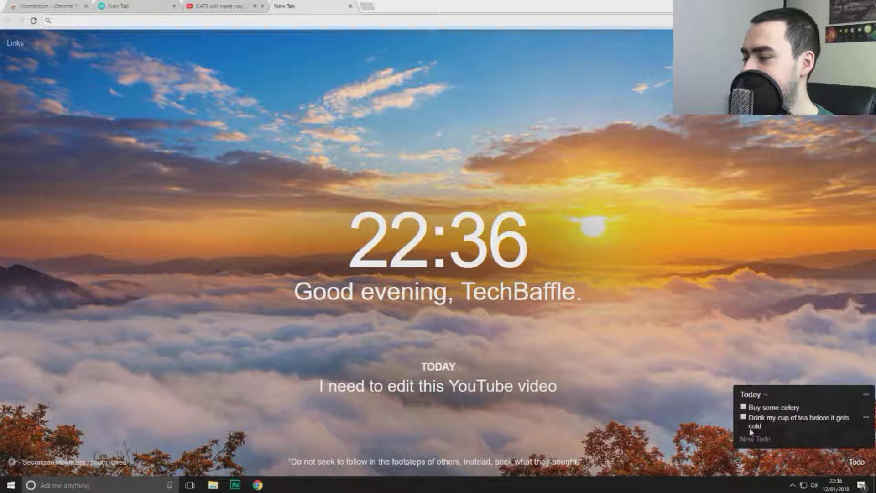
{"action": "mouse_move", "coordinate": [438, 386]}
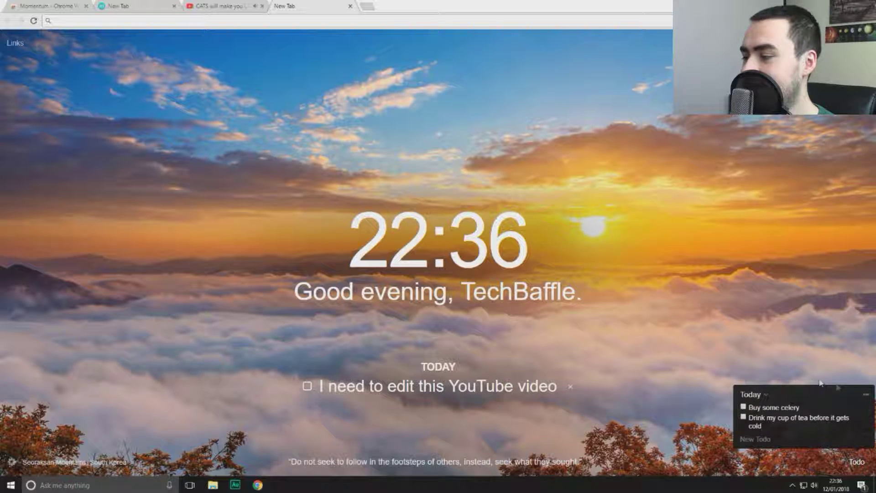
- Browse the available to-do lists and stay on Today
{"action": "left_click", "coordinate": [767, 395]}
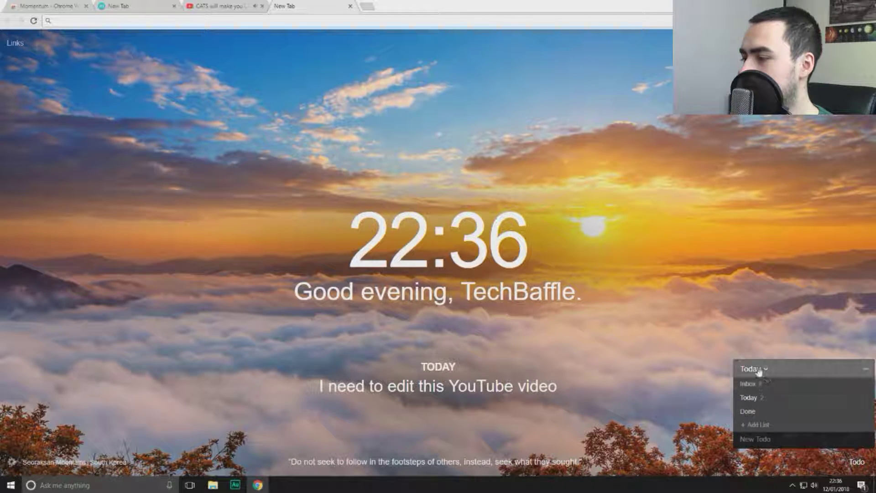
{"action": "left_click", "coordinate": [758, 371]}
{"action": "left_click", "coordinate": [753, 398]}
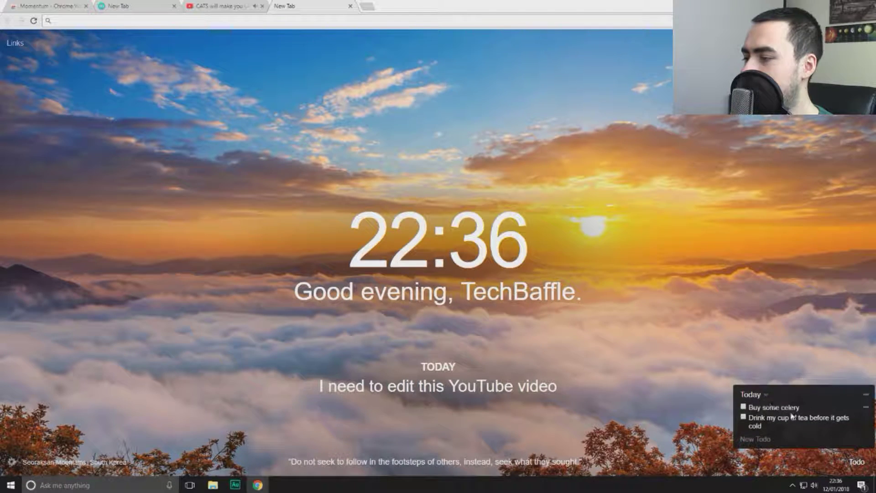
{"action": "left_click", "coordinate": [765, 396]}
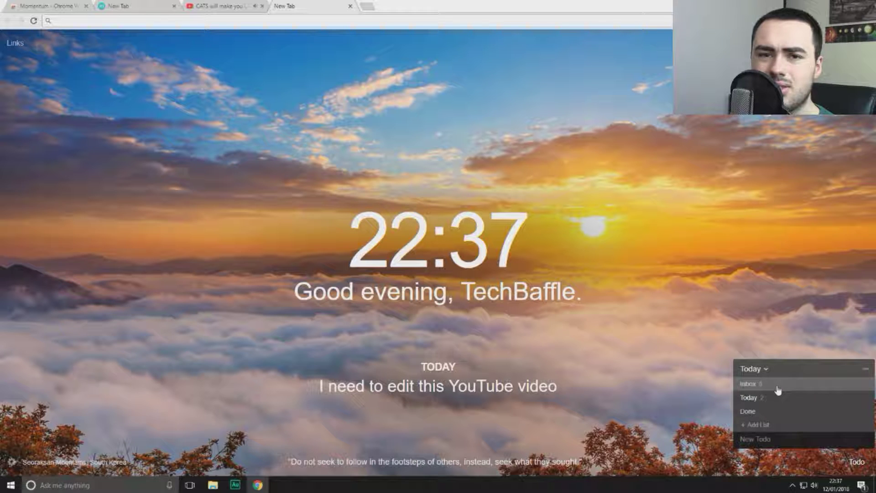
{"action": "left_click", "coordinate": [769, 368]}
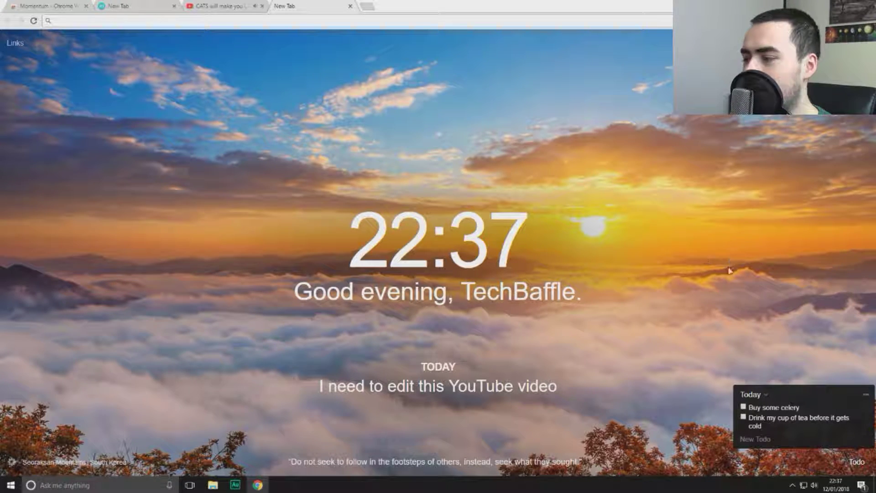
- Tick the tea to-do as done, then untick it again
{"action": "left_click", "coordinate": [744, 417]}
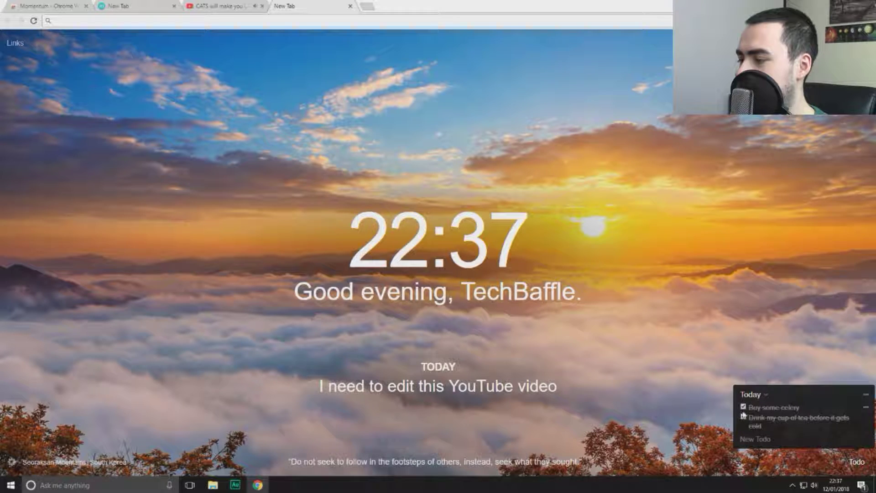
{"action": "left_click", "coordinate": [744, 418]}
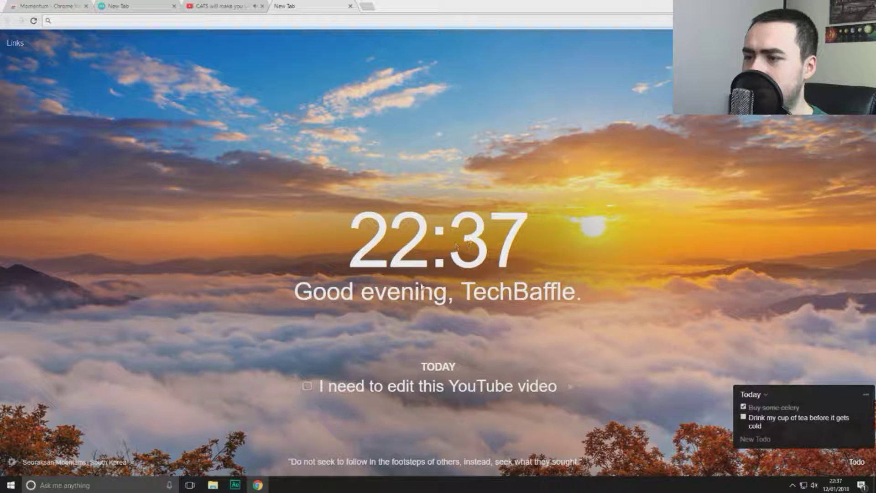
- View the default Chrome new tab via Links, then return to Momentum in a new tab
{"action": "left_click", "coordinate": [22, 44]}
{"action": "left_click", "coordinate": [32, 71]}
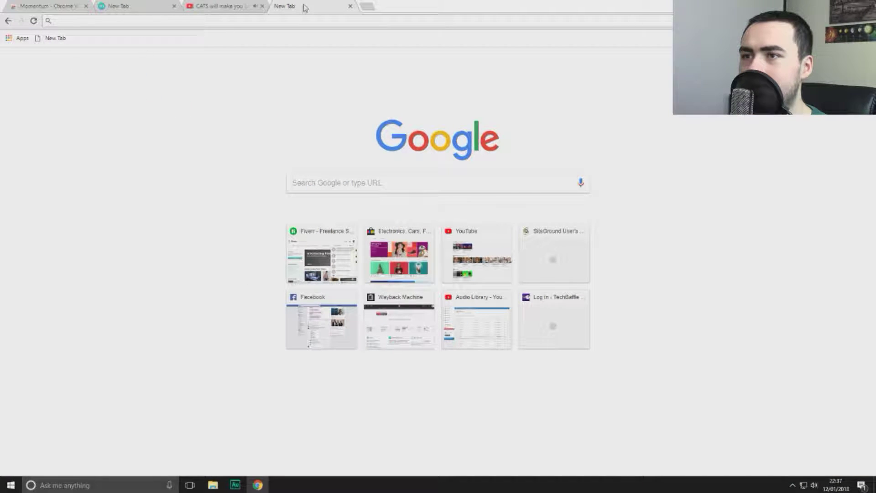
{"action": "left_click", "coordinate": [363, 6]}
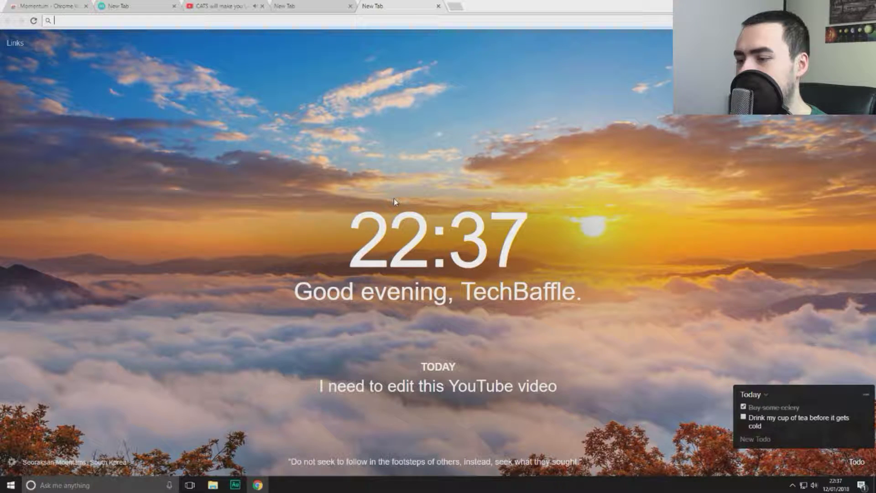
{"action": "mouse_move", "coordinate": [69, 462]}
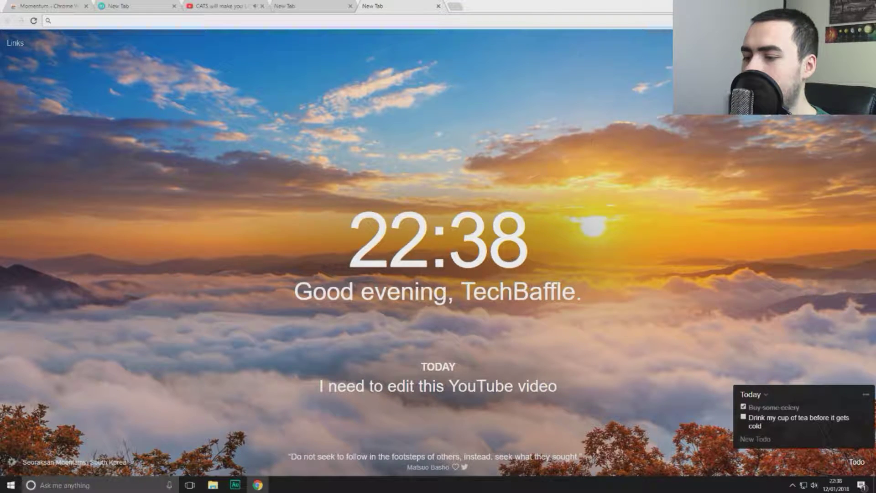
{"action": "mouse_move", "coordinate": [438, 386]}
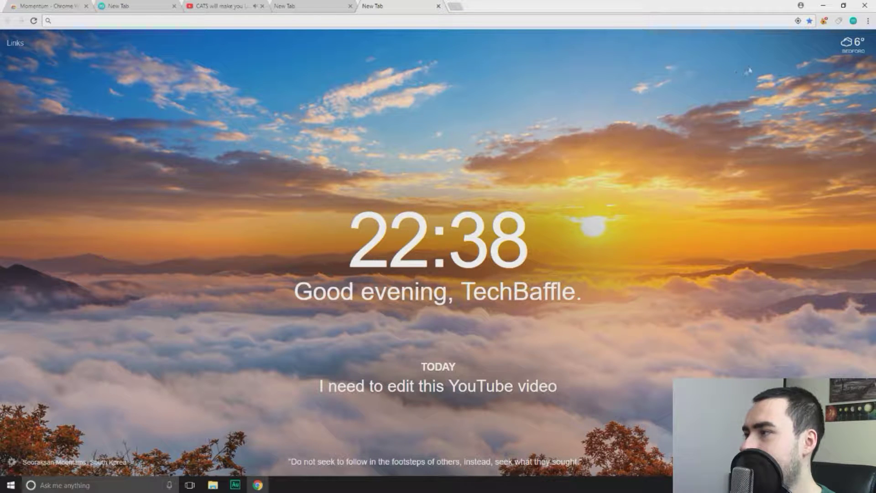
- View the Bedford weather forecast and close it
{"action": "left_click", "coordinate": [849, 45]}
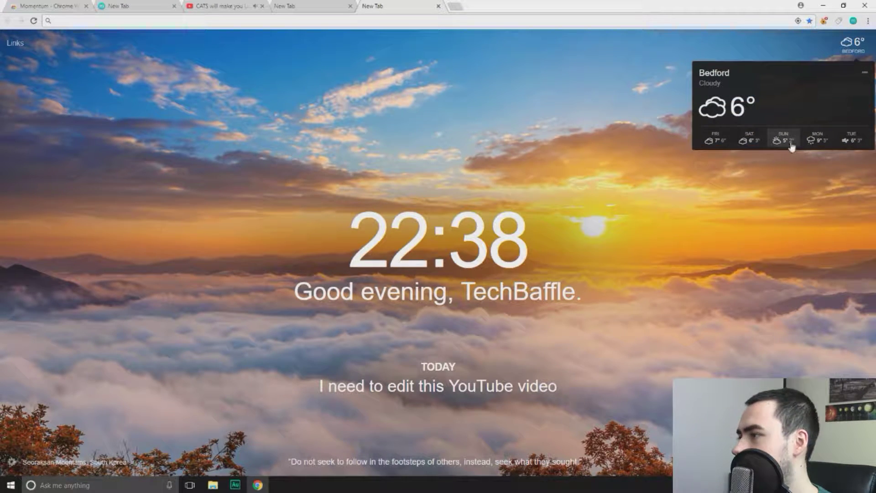
{"action": "left_click", "coordinate": [768, 166]}
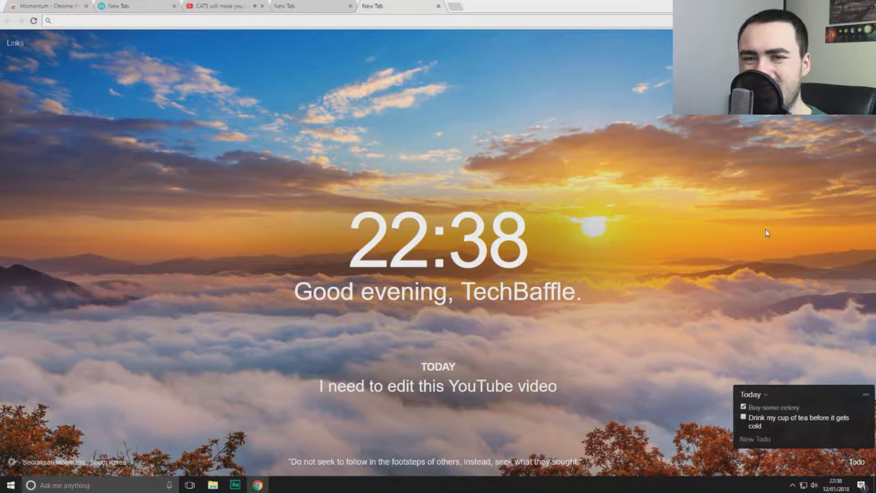